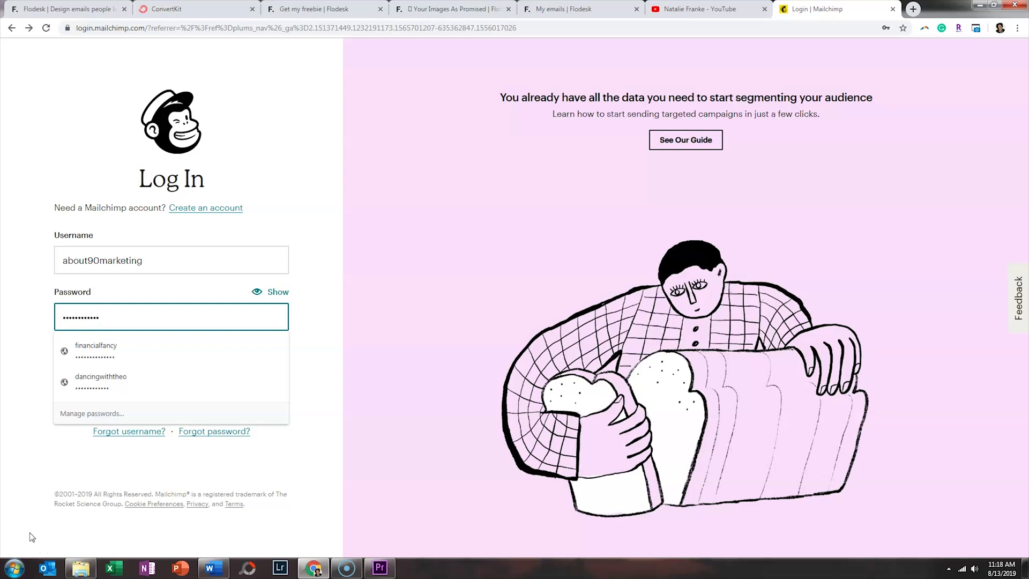
Dismiss the saved-password suggestions and log in to reach the Testing audience's Campaigns page
left_click(5, 457)
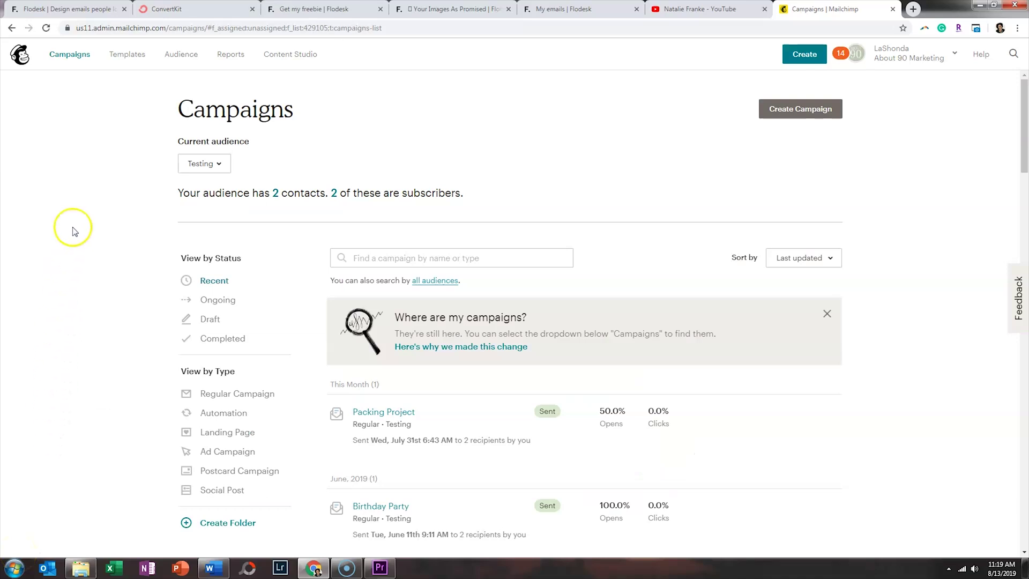
Switch to the VIP List audience, view its 741 contacts and start an audience export
left_click(172, 60)
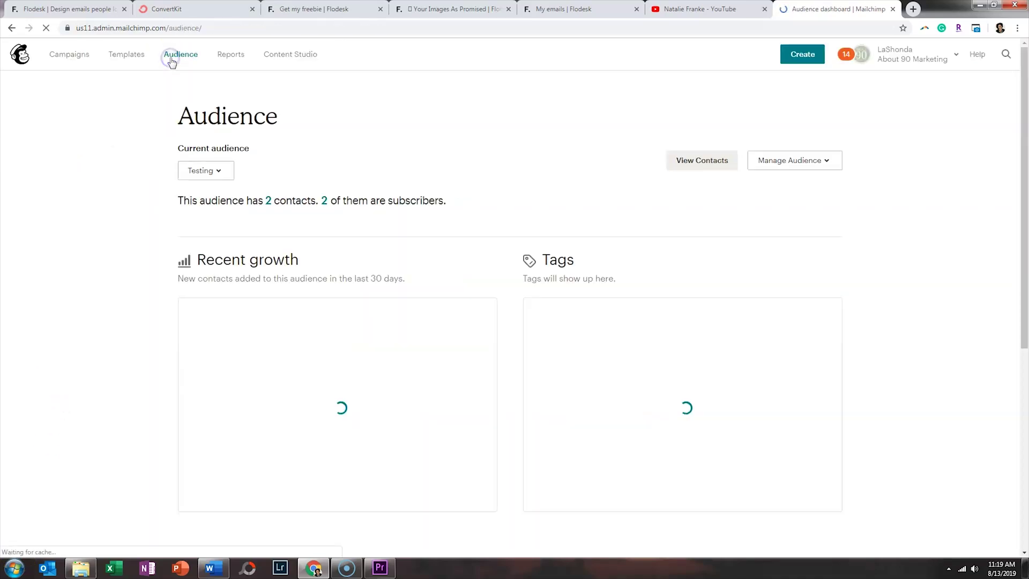
left_click(216, 171)
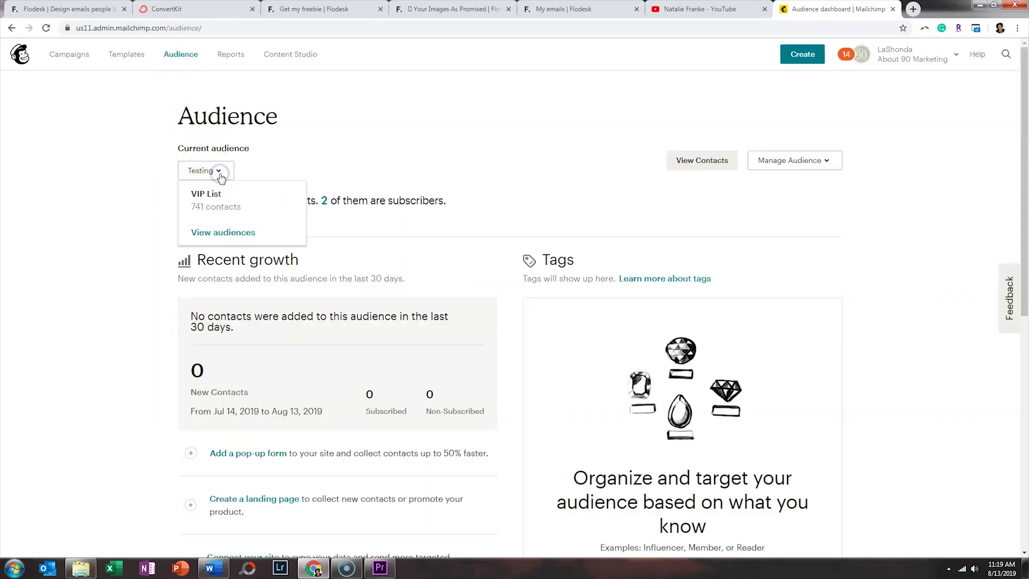
left_click(224, 208)
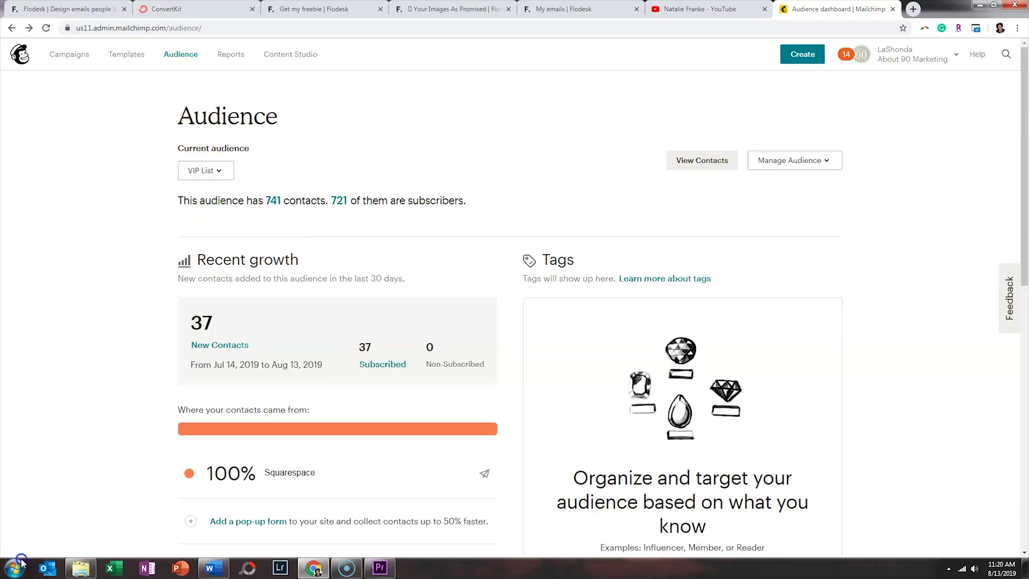
left_click(703, 159)
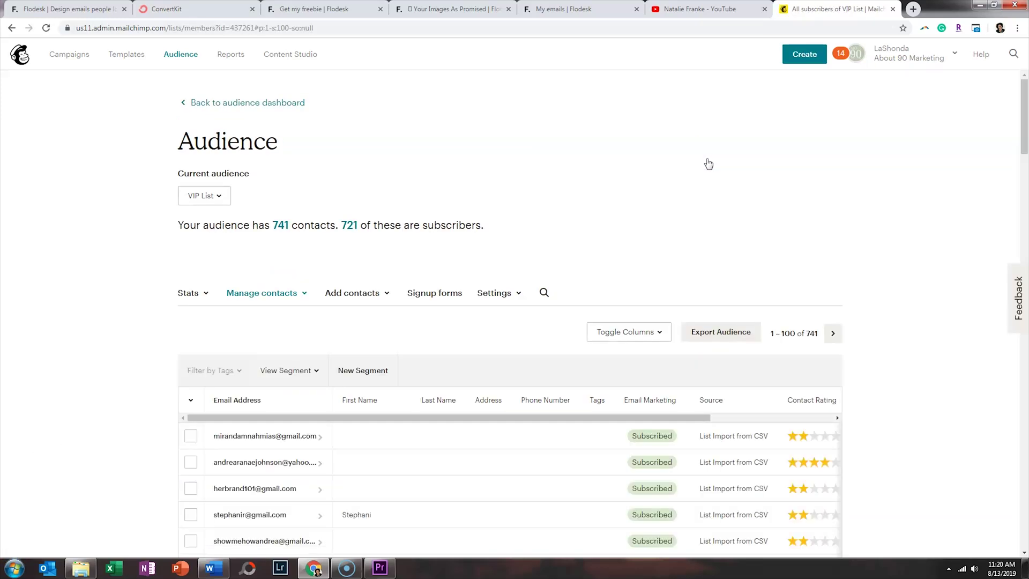
left_click(706, 337)
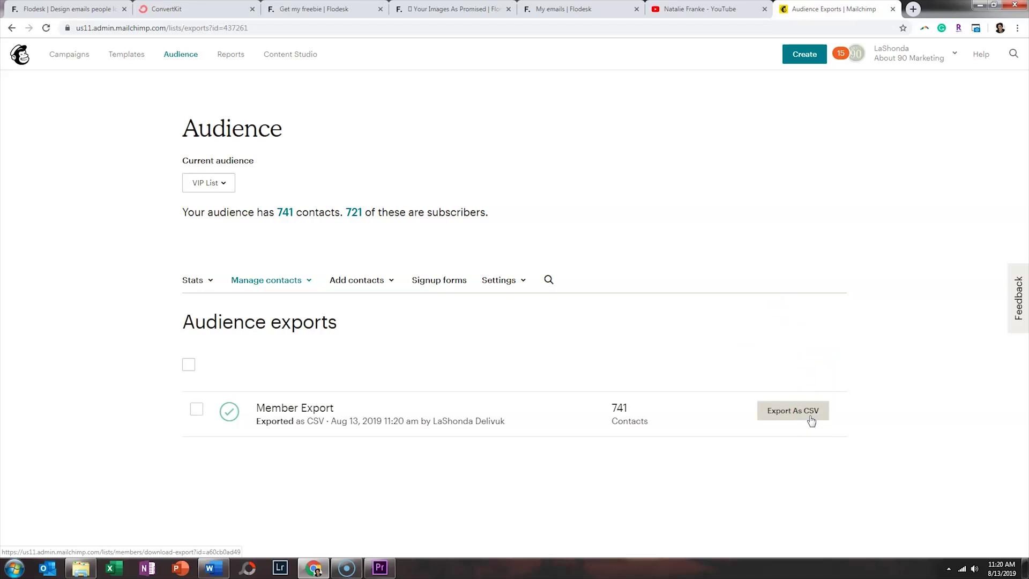
Download the completed VIP List member export as a CSV file
left_click(811, 420)
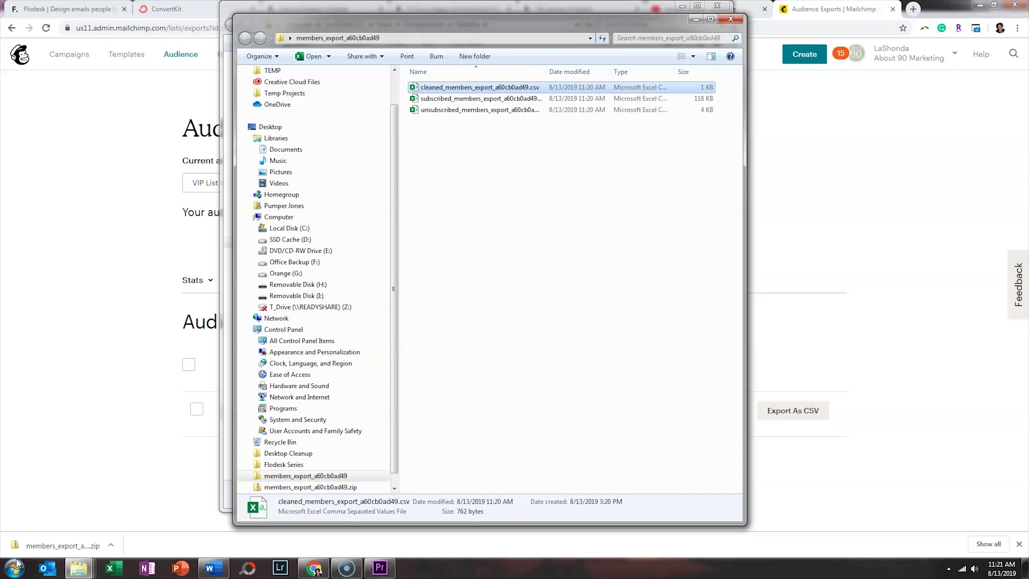
Rename the subscribed members CSV to Bootstrap Email List.csv
left_click(524, 98)
right_click(523, 99)
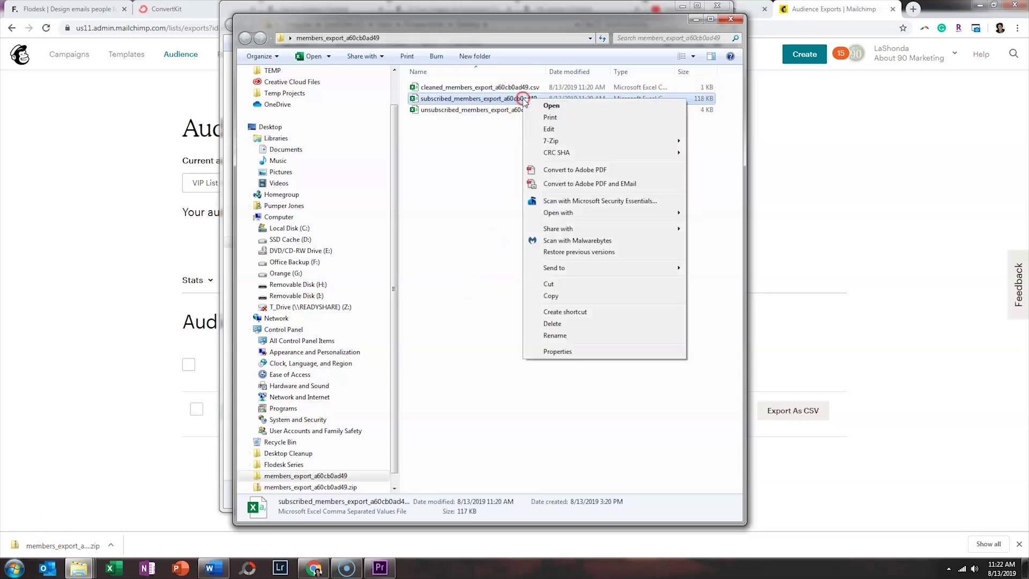
left_click(557, 335)
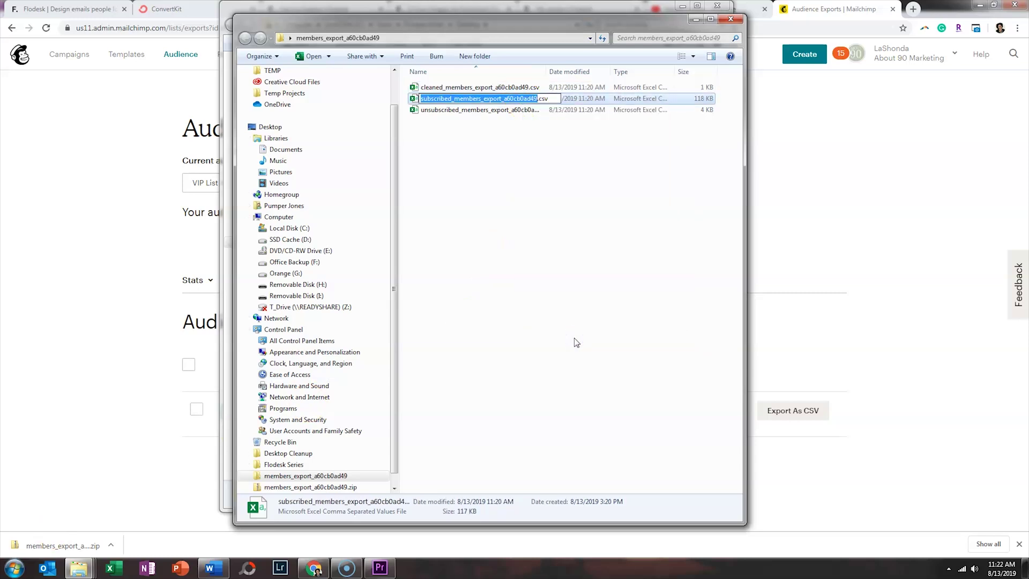
type("Bootstrap ")
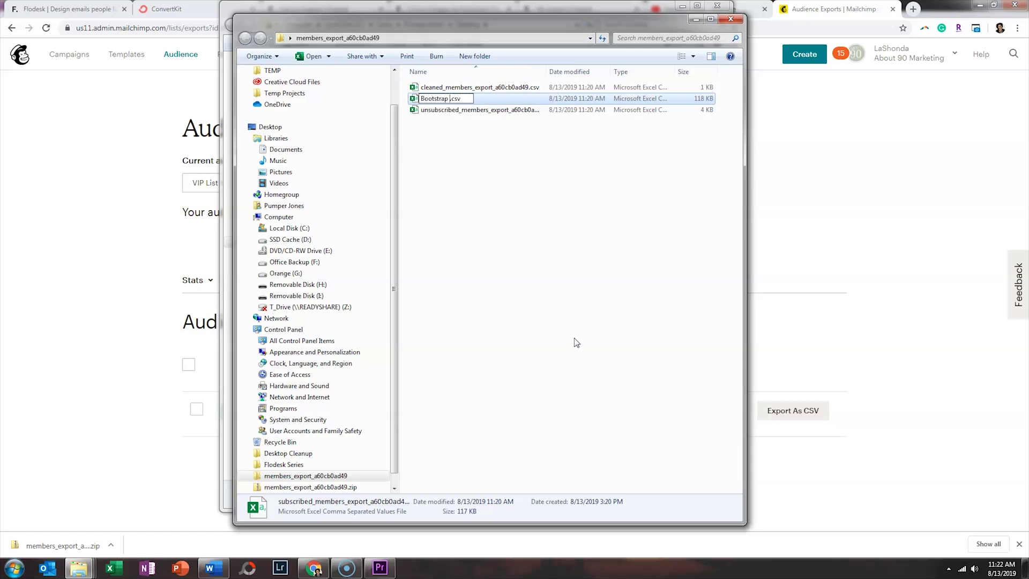
type("Email List")
key("Return")
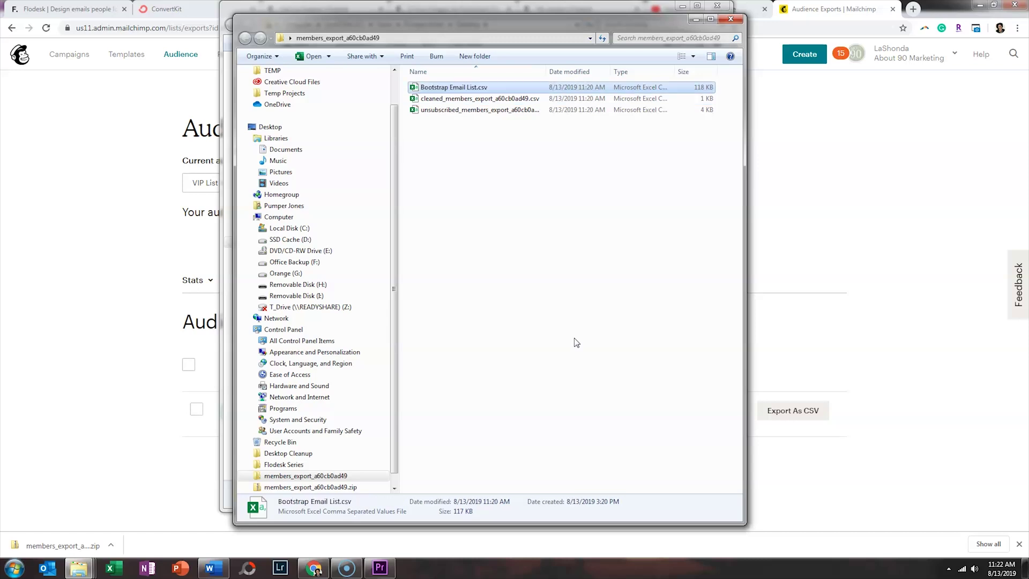
Delete the cleaned and unsubscribed members CSV files
left_click(472, 99)
left_click(483, 110, "shift")
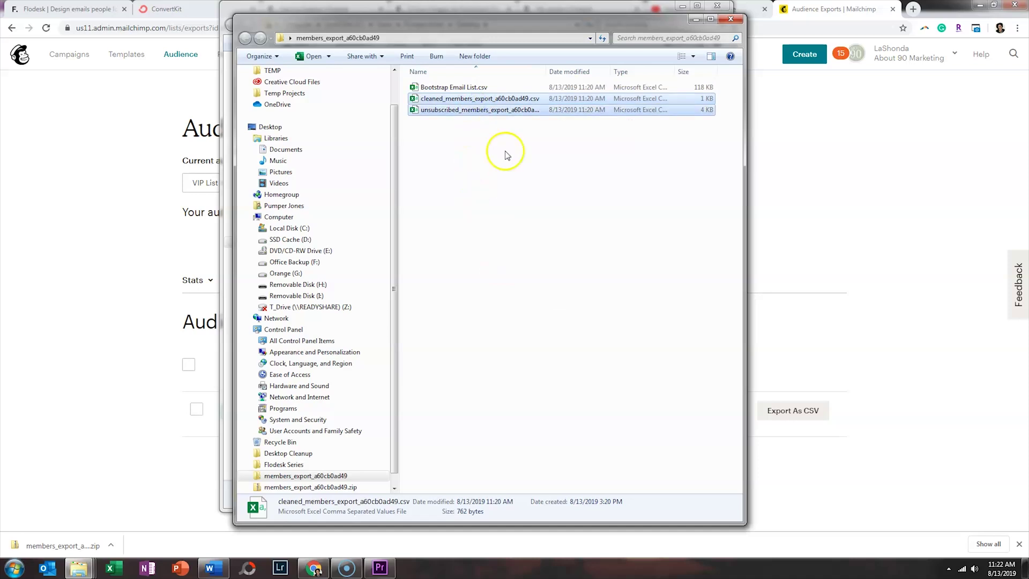
key("Delete")
key("Return")
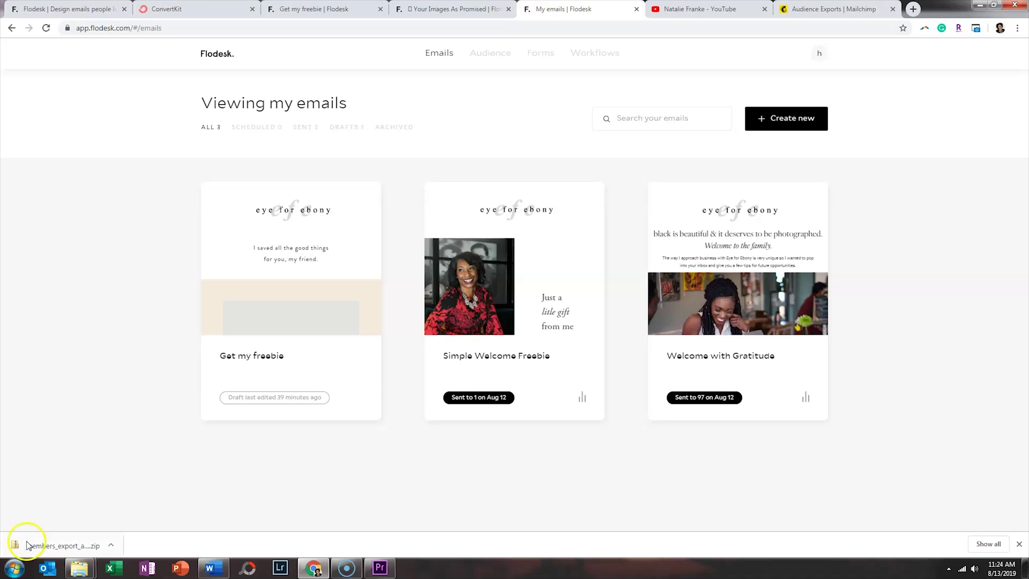
Import Bootstrap Email List.csv into Flodesk subscribers, finding 721 subscribers
mouse_move(486, 65)
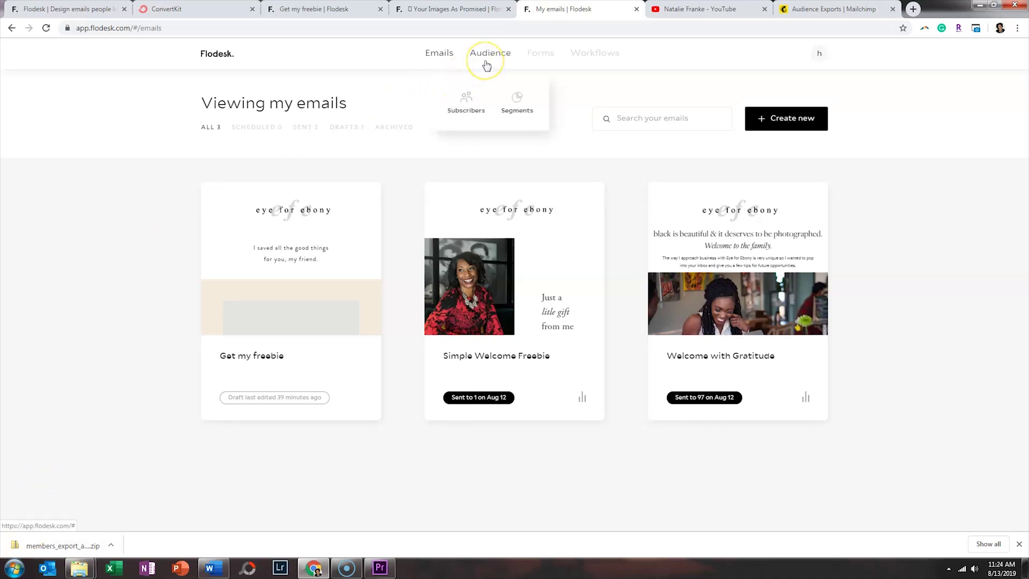
left_click(467, 107)
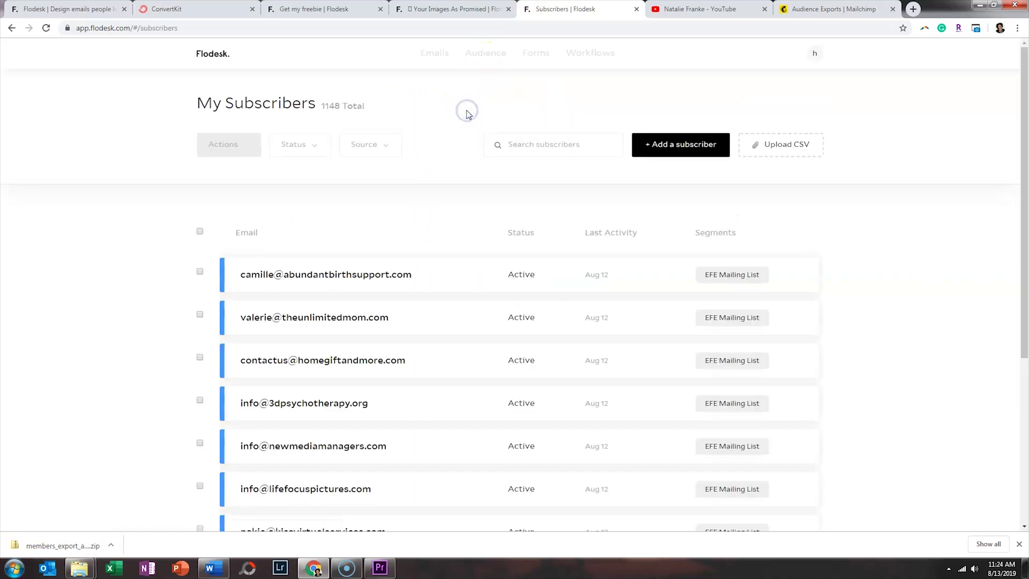
left_click(778, 155)
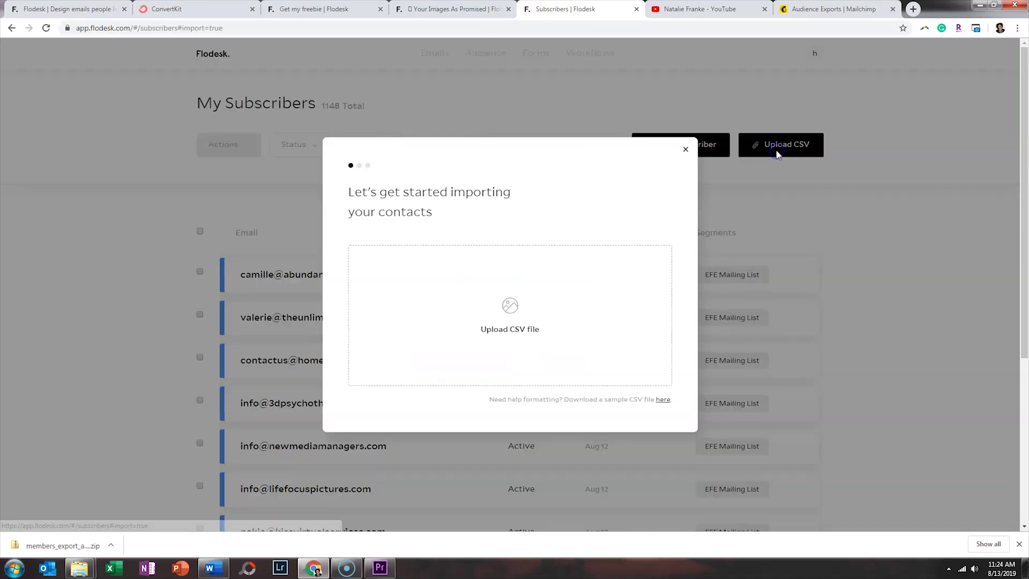
left_click(508, 309)
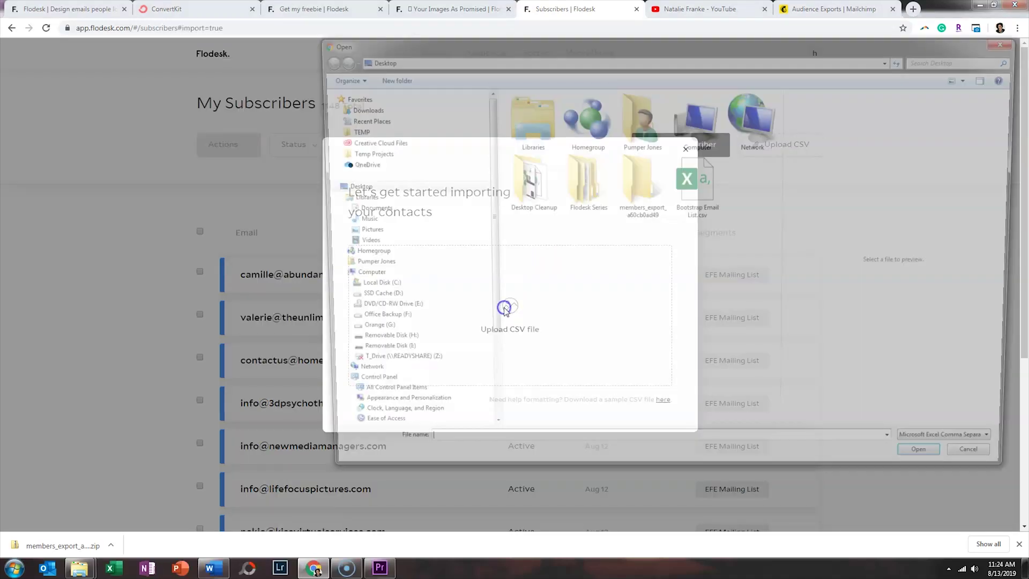
left_click(693, 194)
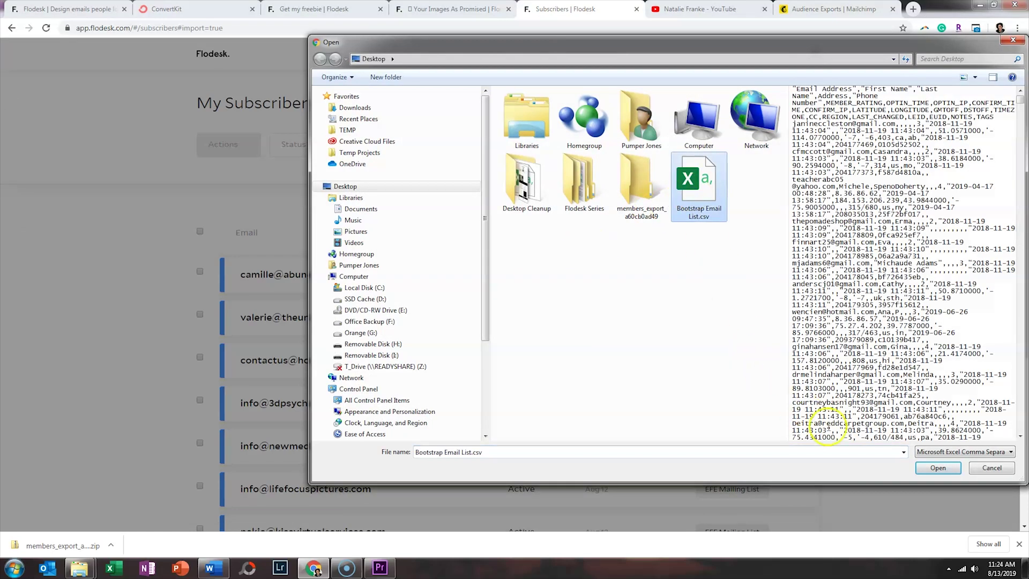
left_click(938, 468)
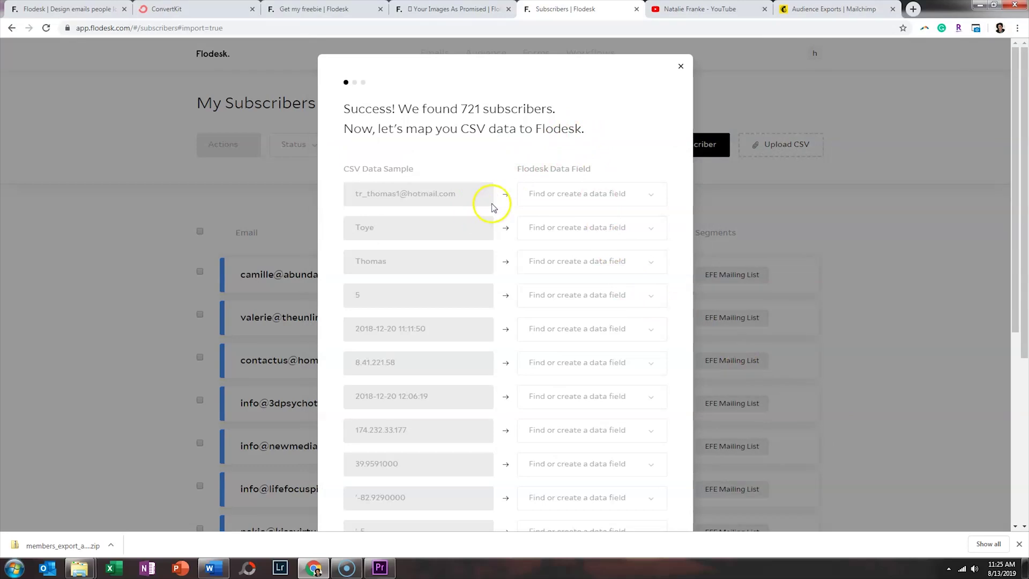
Map the first three CSV columns to Email, First name and Last name, then continue
scroll(484, 232, "down", 6)
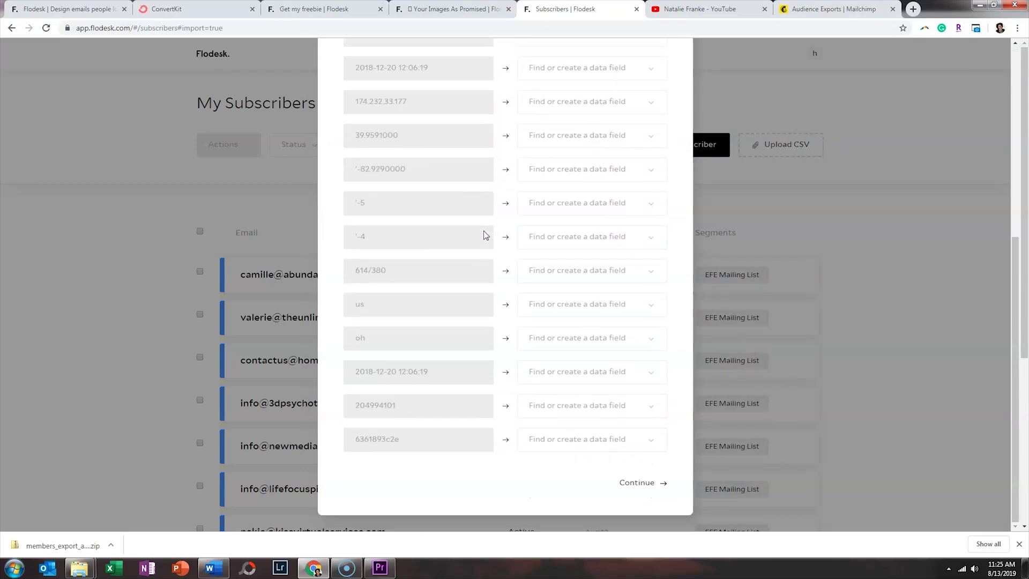
scroll(485, 230, "up", 6)
left_click(558, 197)
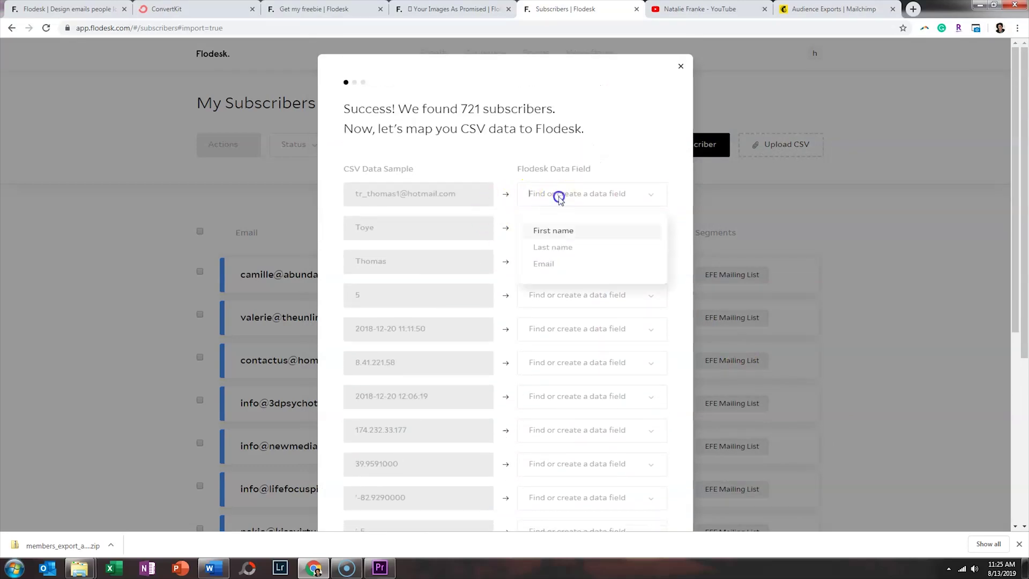
left_click(565, 262)
left_click(566, 234)
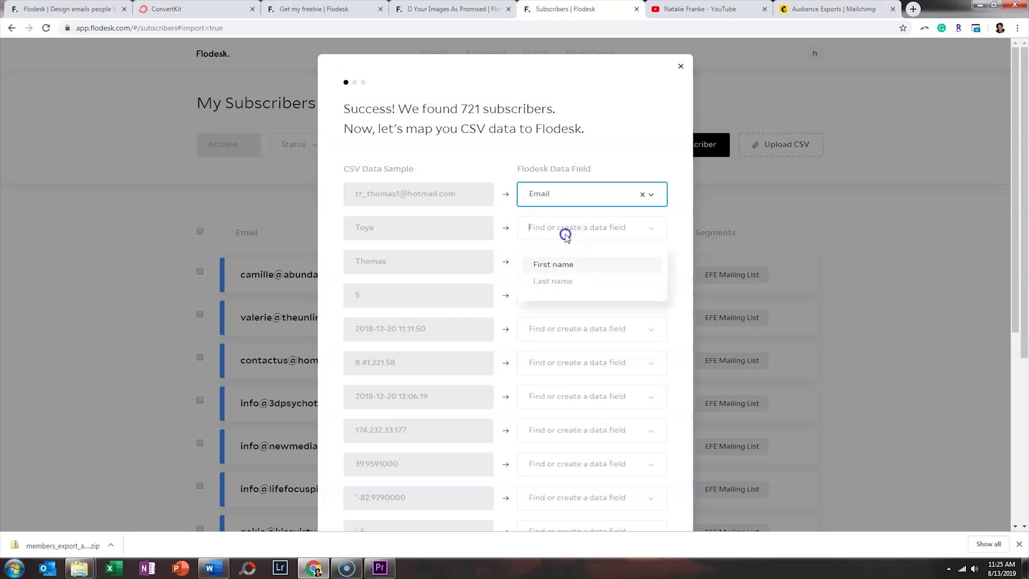
left_click(567, 264)
left_click(557, 263)
left_click(568, 297)
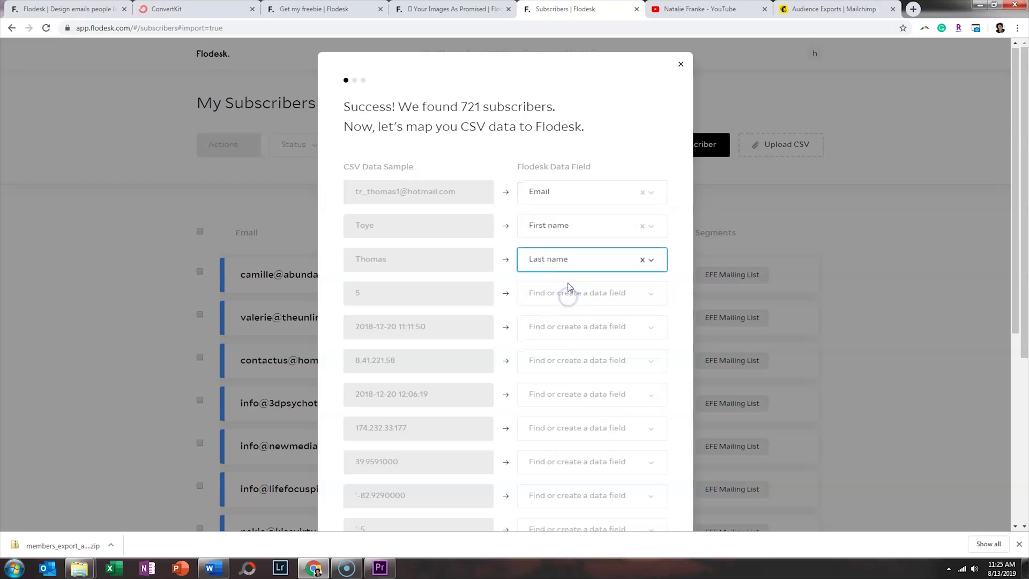
scroll(569, 294, "down", 10)
left_click(627, 489)
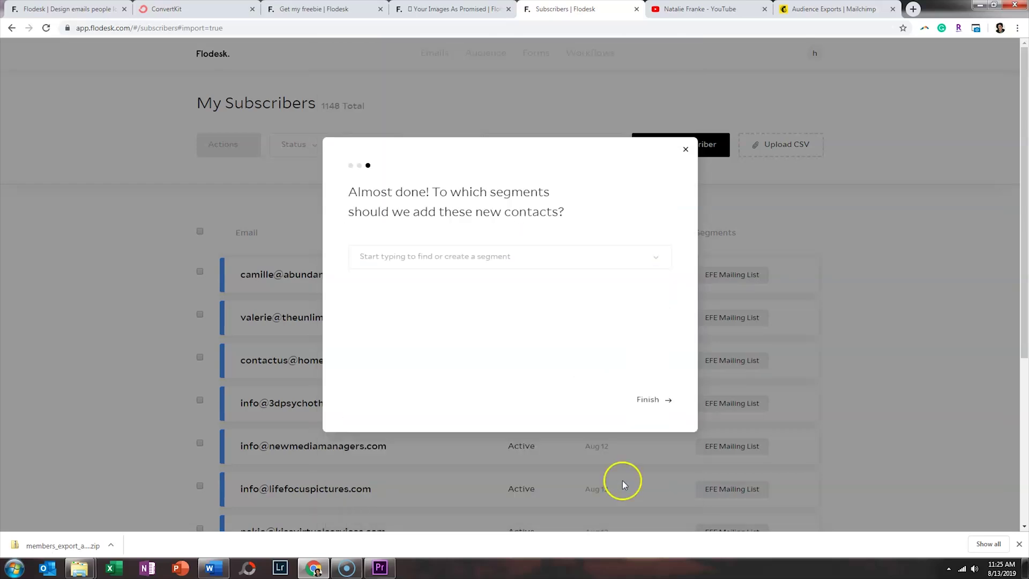
left_click(496, 255)
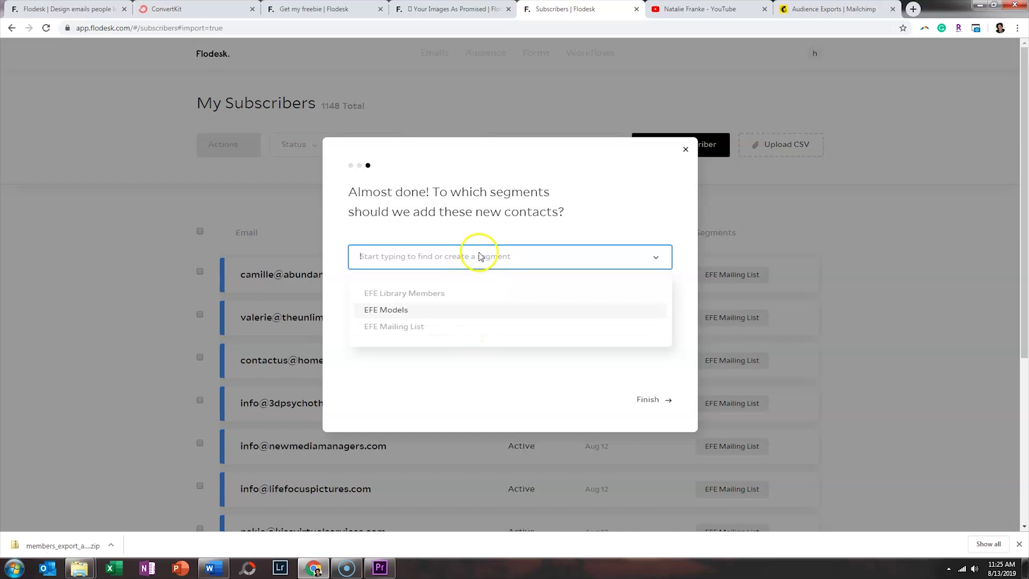
Add the contacts to a newly created 'Bootstrap Email List' segment and click Finish
type("B")
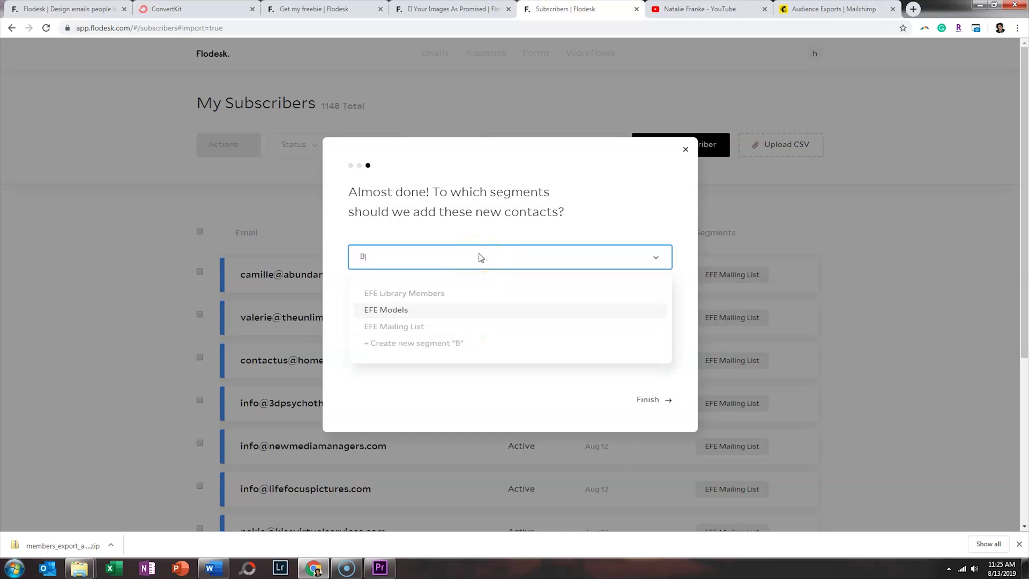
type("ooss")
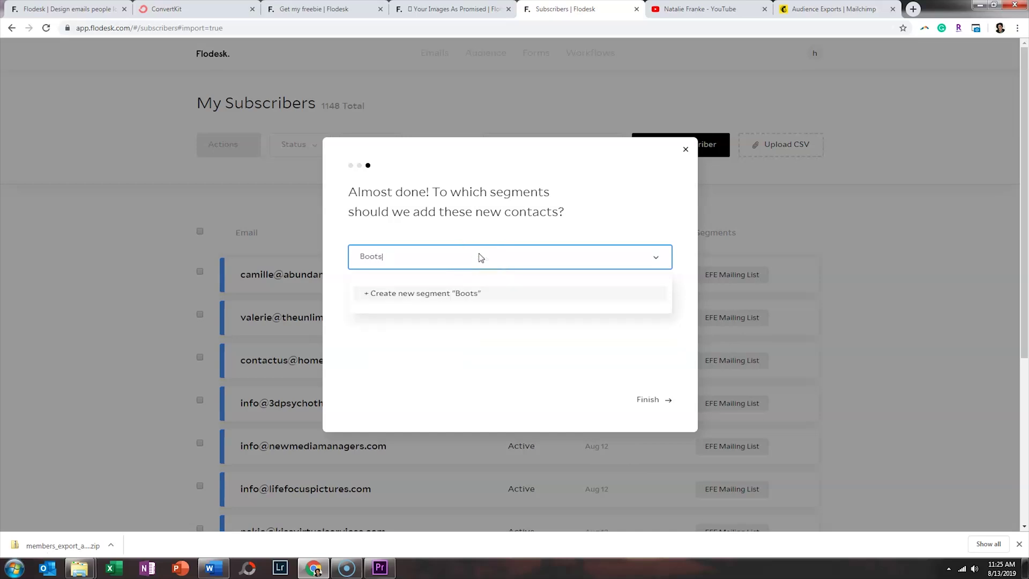
type("trap Email List")
left_click(478, 293)
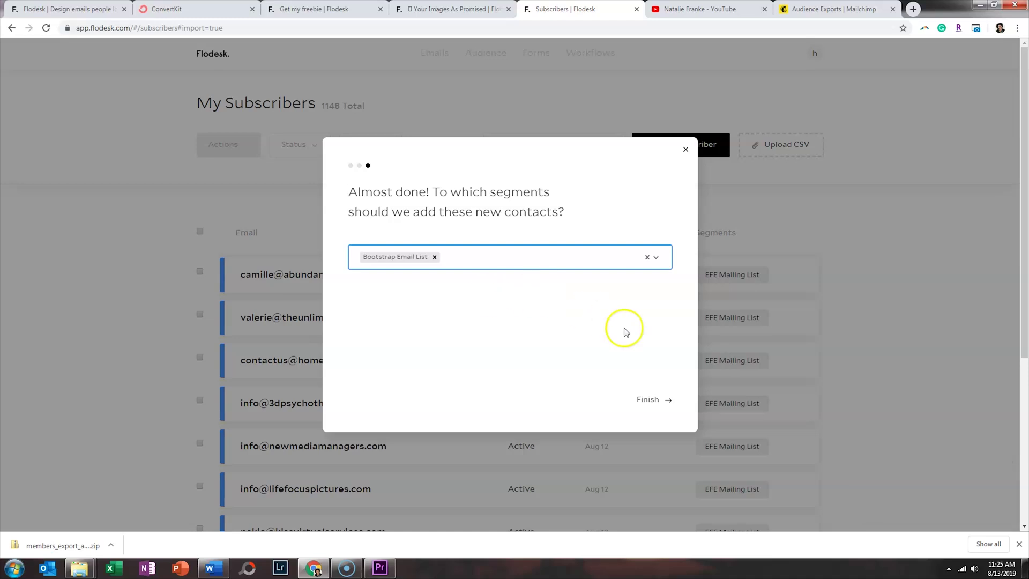
left_click(649, 398)
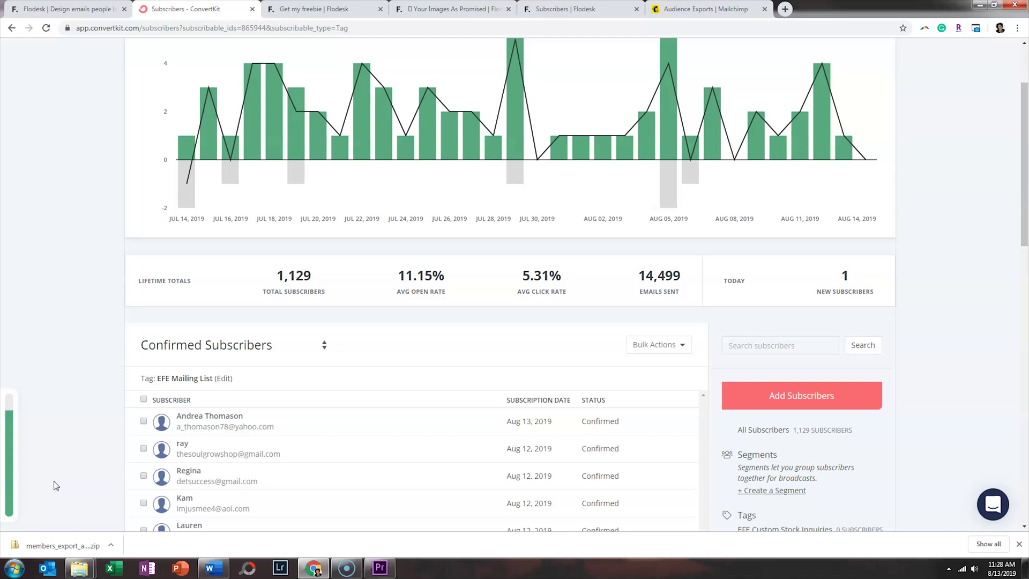
Select all 1,064 EFE Mailing List subscribers and export them via Bulk Actions
left_click(144, 400)
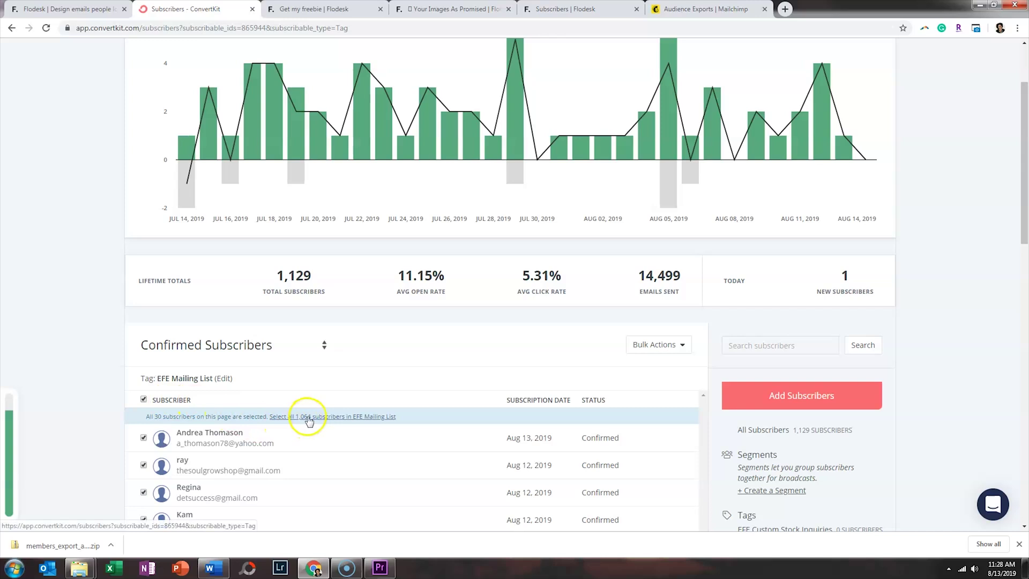
left_click(308, 417)
left_click(674, 347)
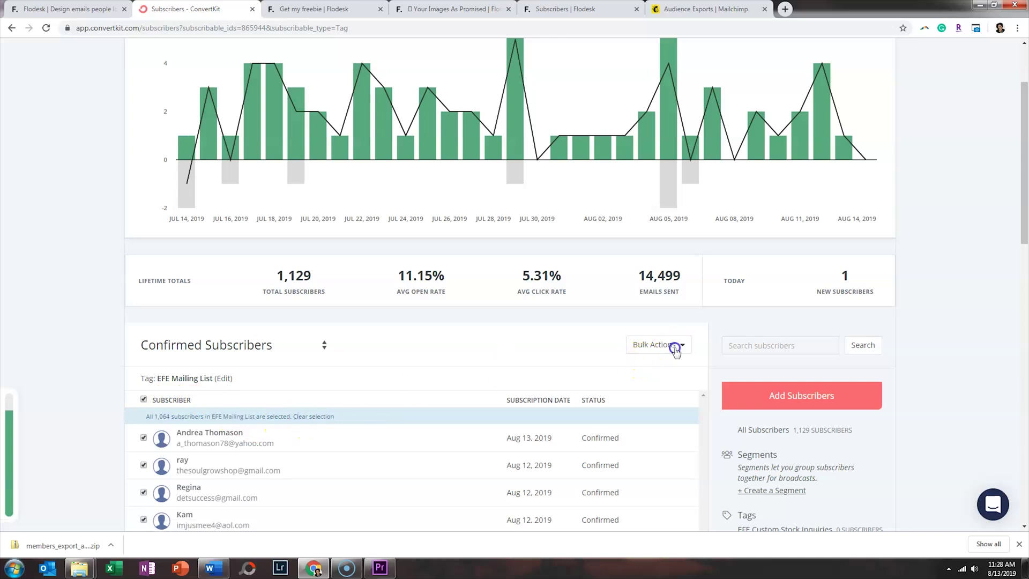
left_click(650, 446)
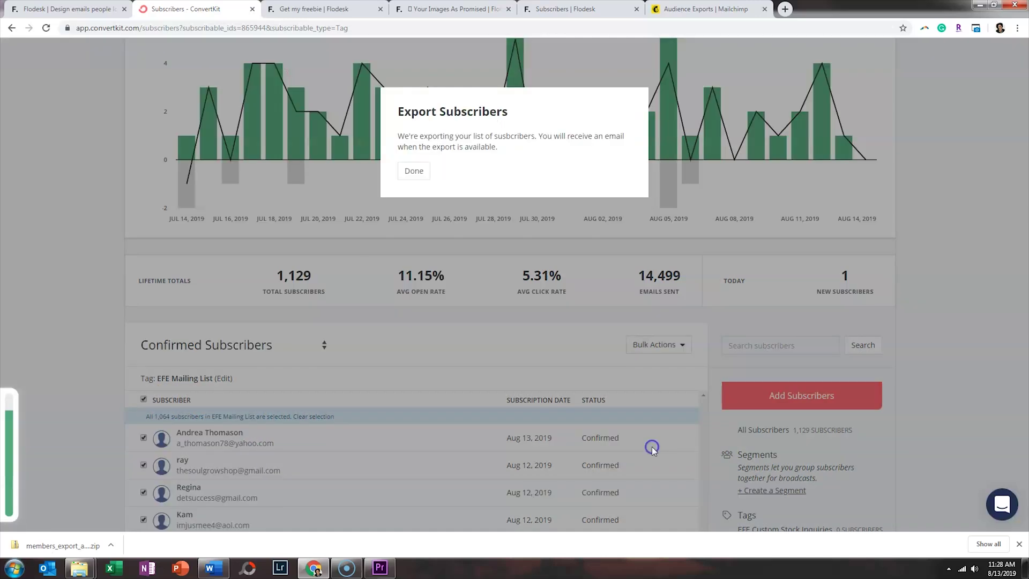
left_click(419, 175)
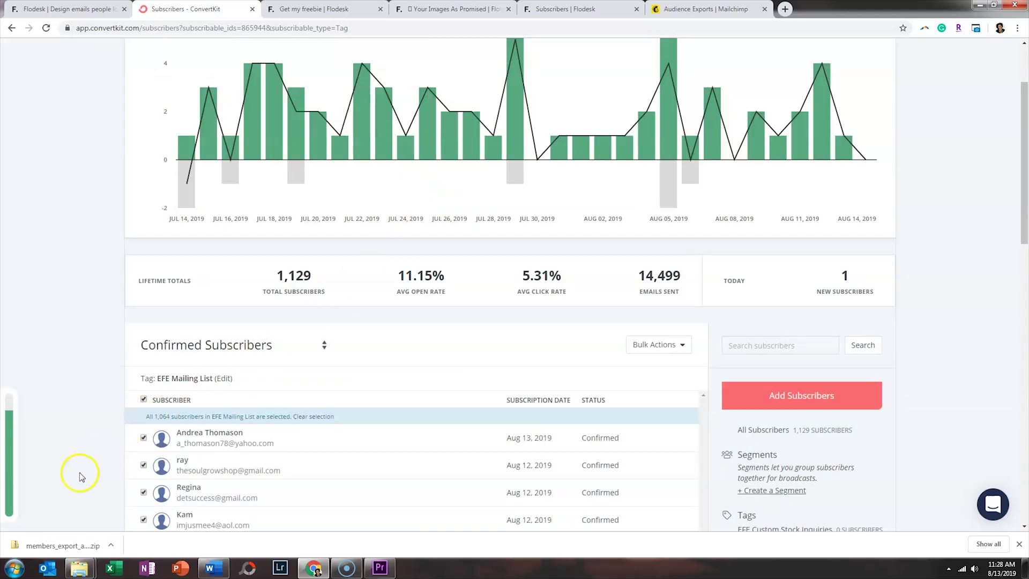
Return to the Flodesk homepage browser tab
key("ctrl+shift+Tab")
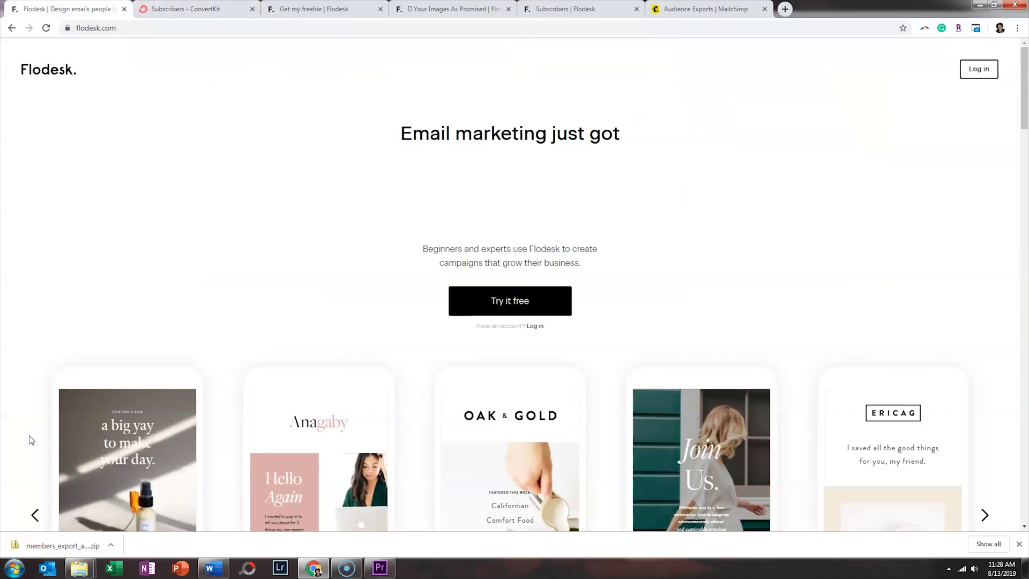